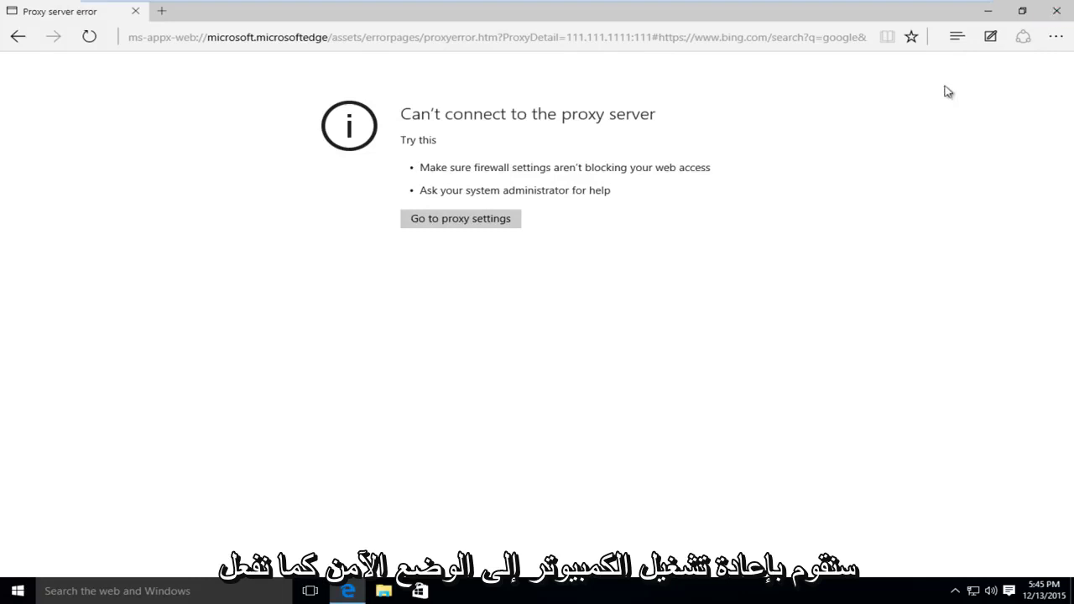
Close the browser showing the proxy error and Shift-restart Windows into advanced startup.
{"action": "left_click", "coordinate": [1053, 20]}
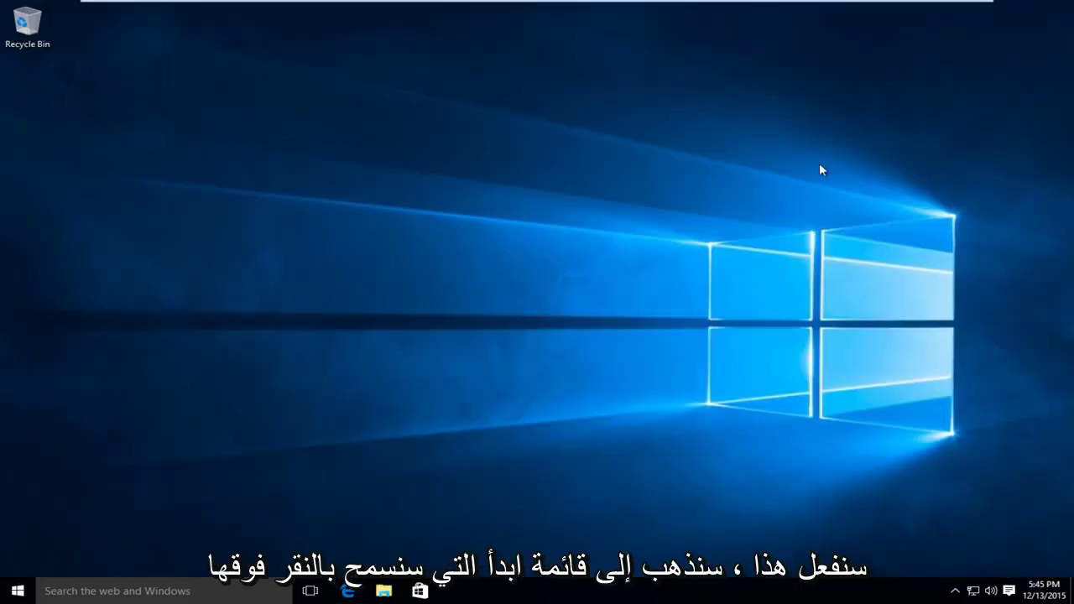
{"action": "left_click", "coordinate": [4, 597]}
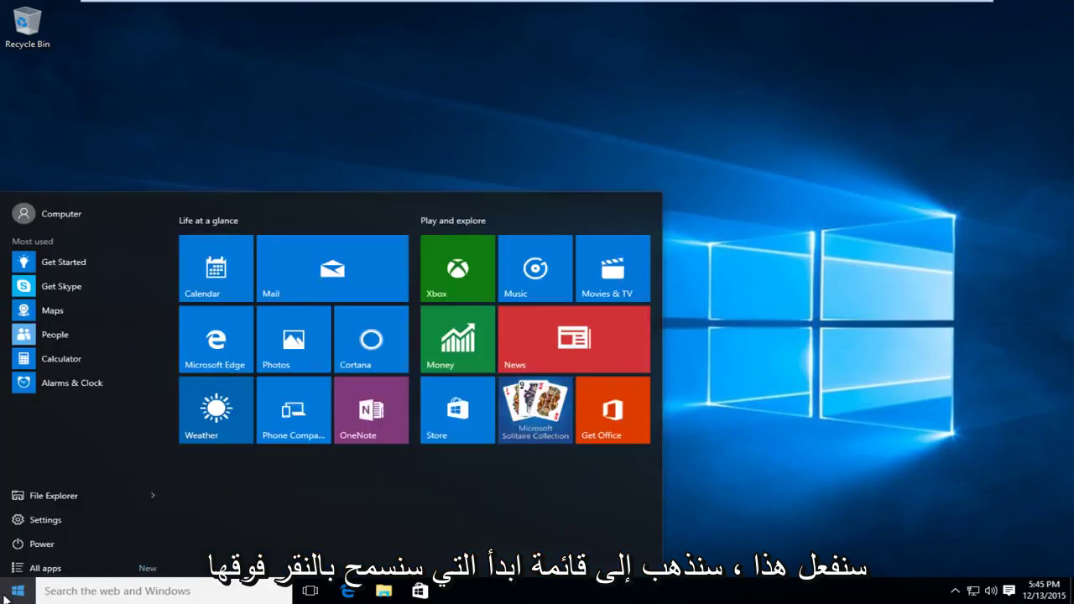
{"action": "left_click", "coordinate": [41, 541]}
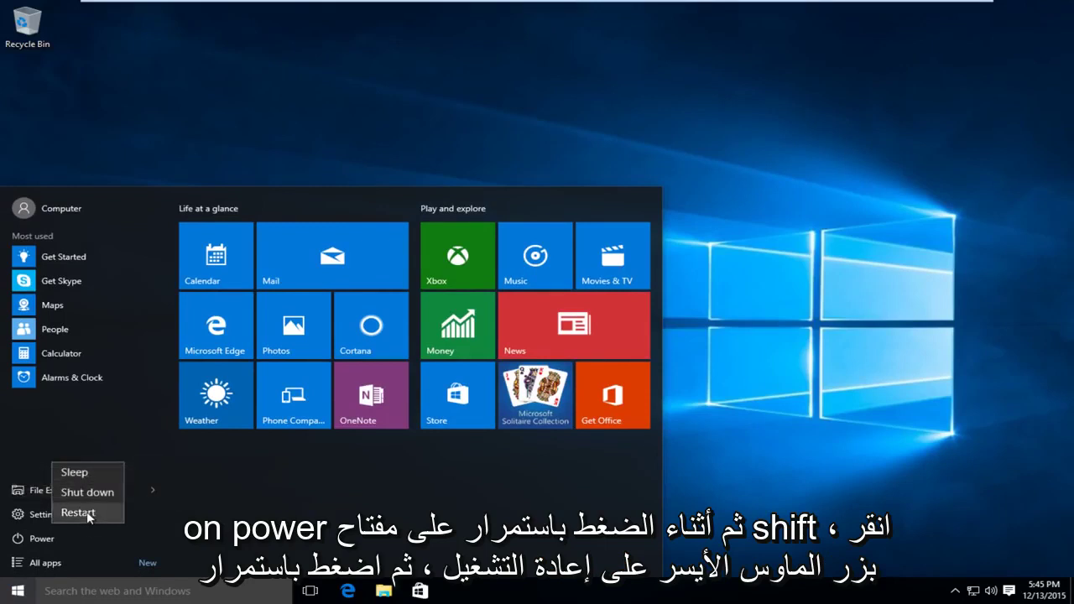
{"action": "left_click", "coordinate": [80, 512], "text": "shift"}
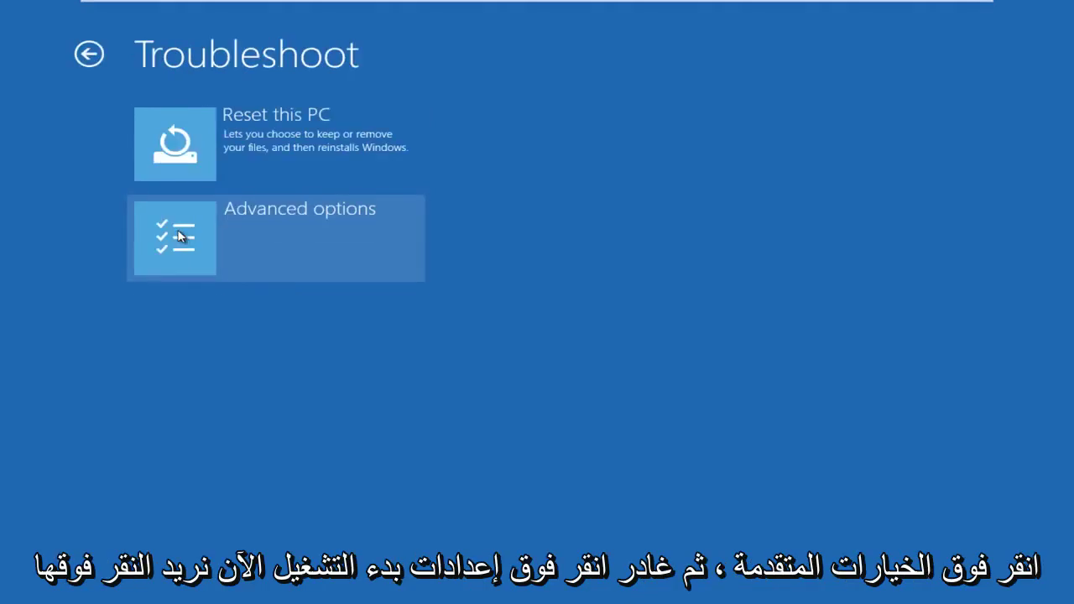
Go to Advanced options > Startup Settings to reach the Safe Mode boot choices.
{"action": "left_click", "coordinate": [178, 236]}
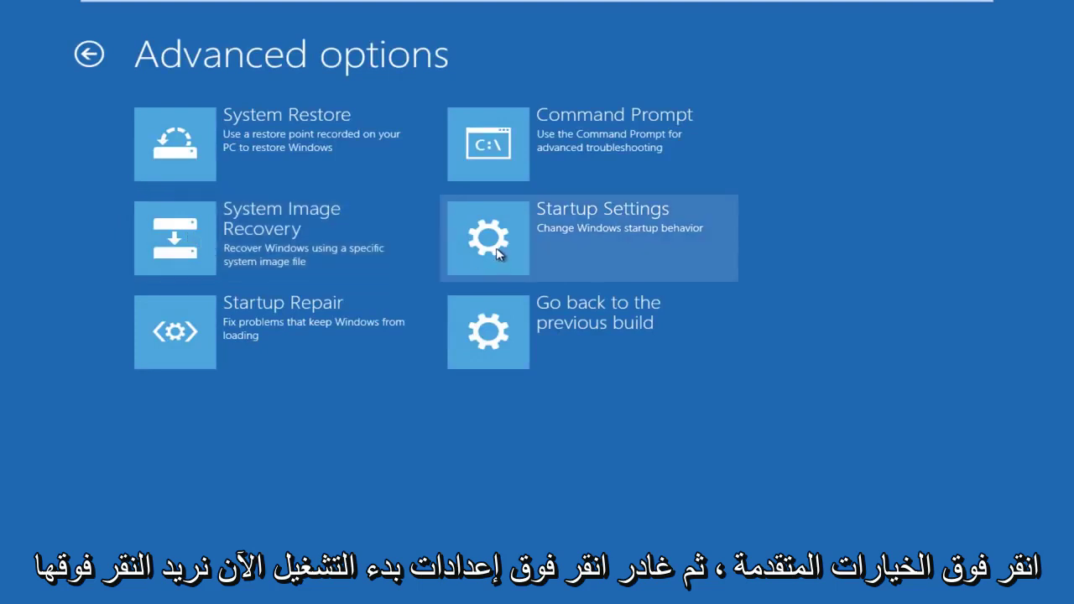
{"action": "left_click", "coordinate": [500, 252]}
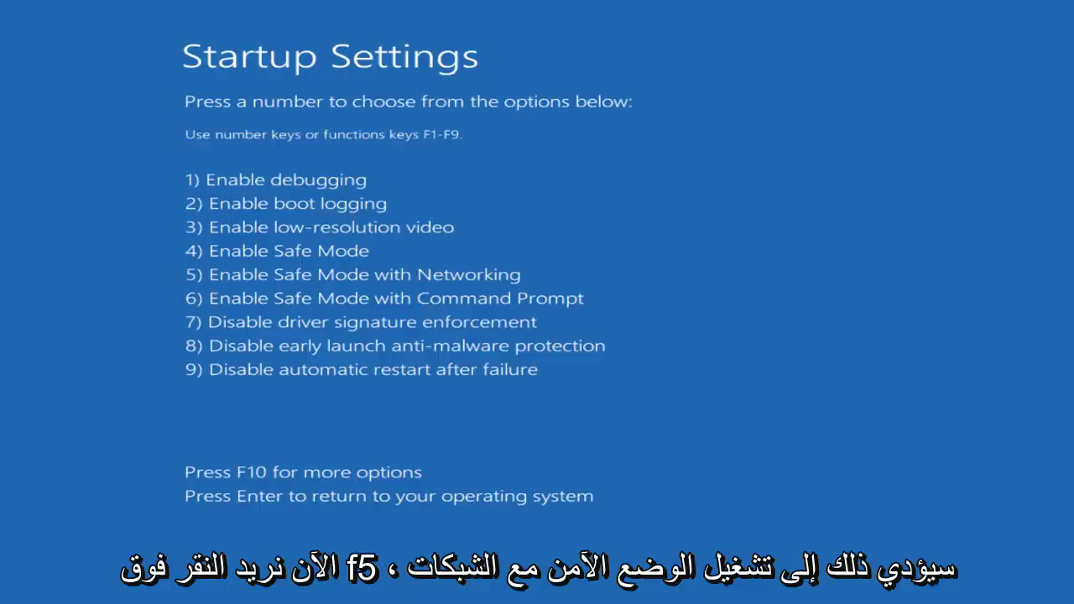
Boot with F5 into Safe Mode with Networking and sign in with the account password.
{"action": "key", "text": "F5"}
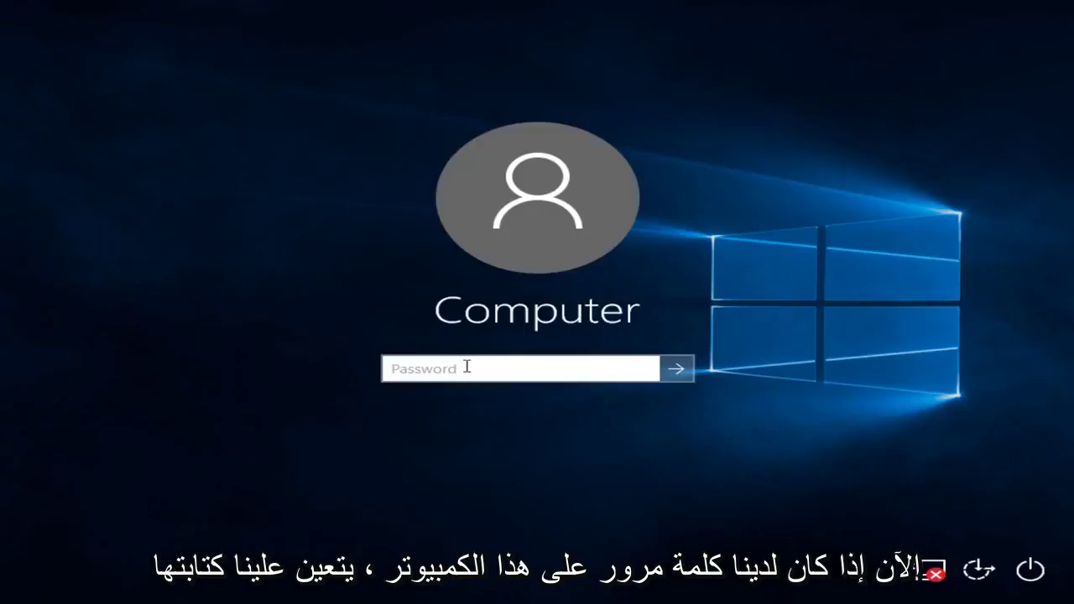
{"action": "type", "text": "1234"}
{"action": "key", "text": "Return"}
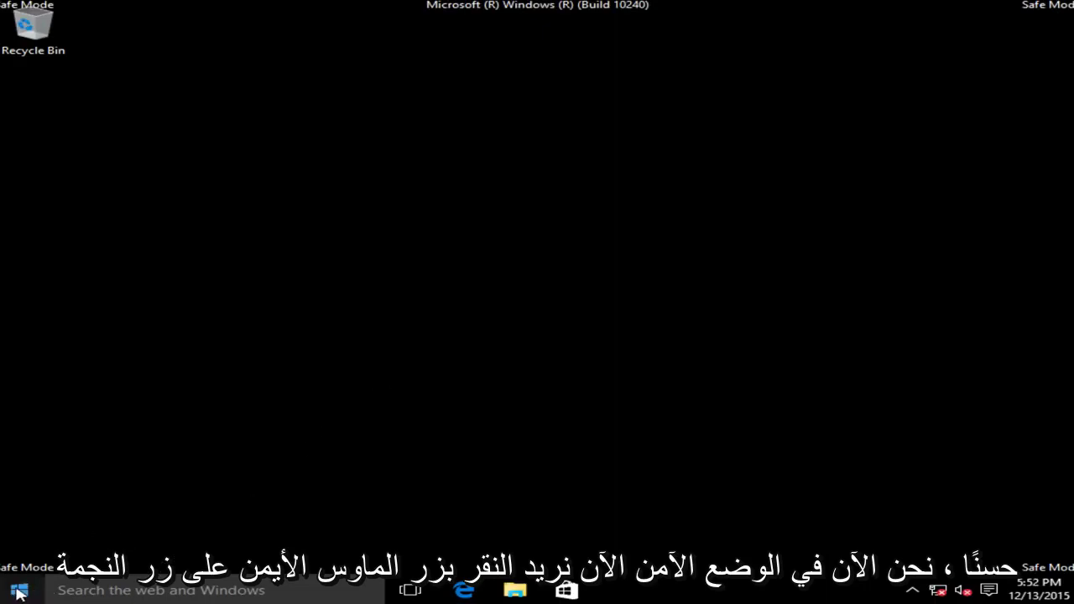
Launch regedit from the Run box in Safe Mode.
{"action": "right_click", "coordinate": [12, 591]}
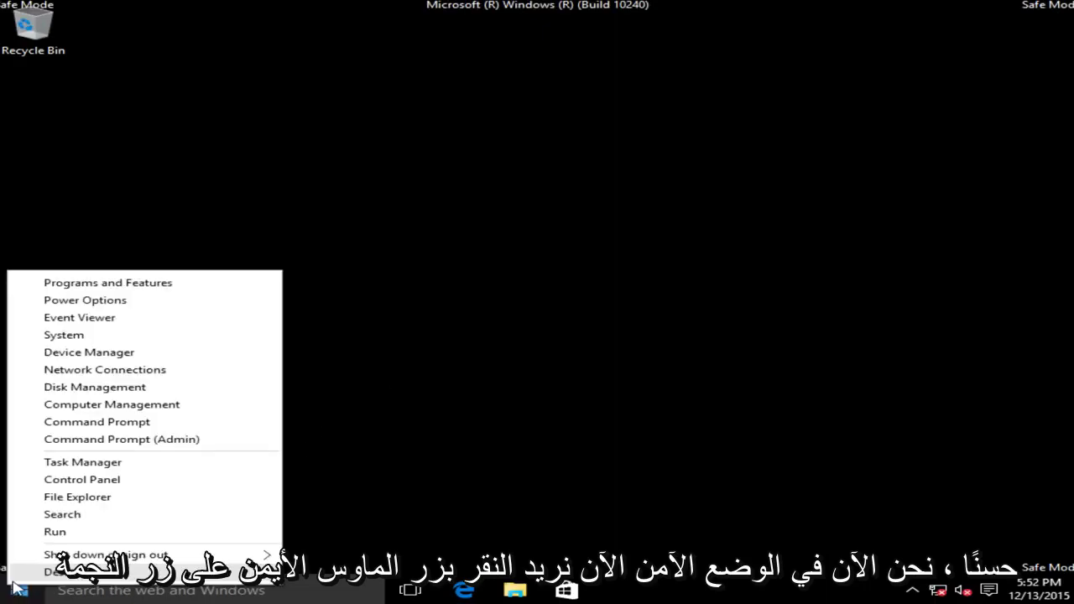
{"action": "left_click", "coordinate": [55, 532]}
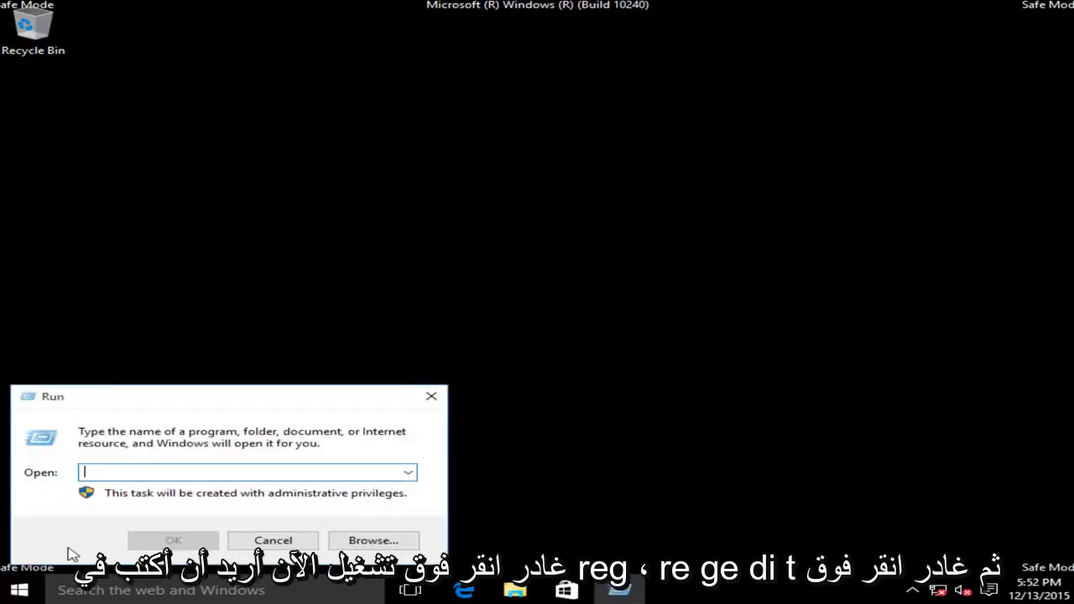
{"action": "type", "text": "regedit"}
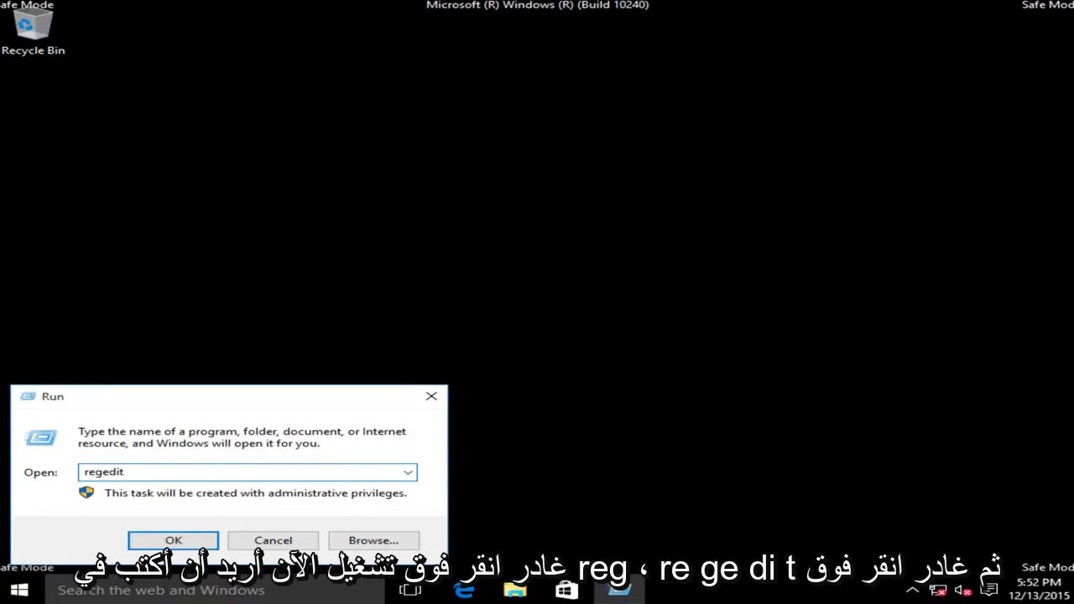
{"action": "left_click", "coordinate": [174, 540]}
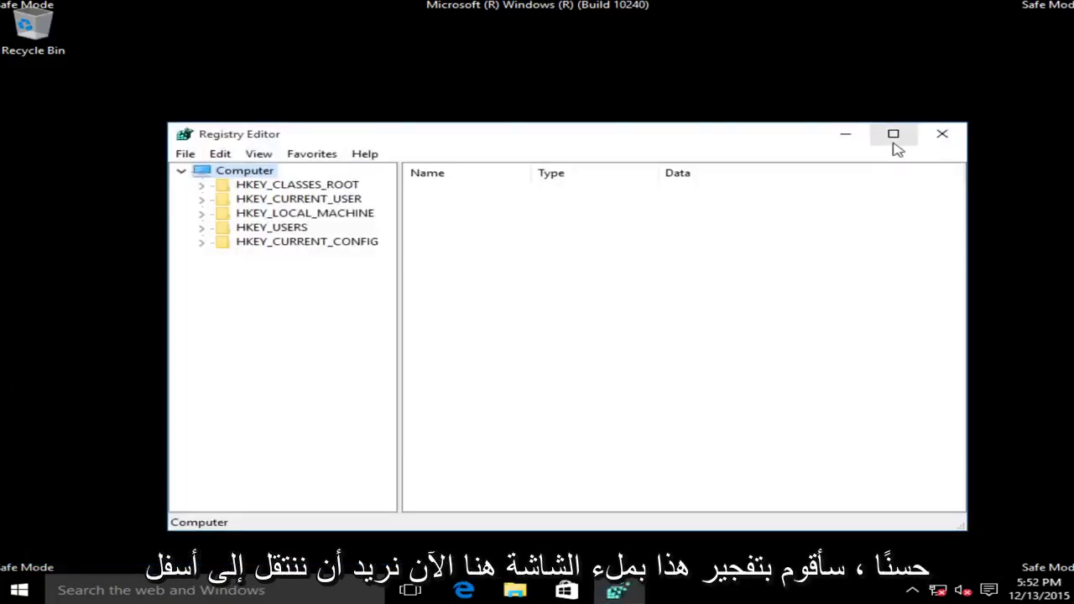
Maximize Registry Editor and expand HKEY_CURRENT_USER > Software > Microsoft.
{"action": "left_click", "coordinate": [893, 135]}
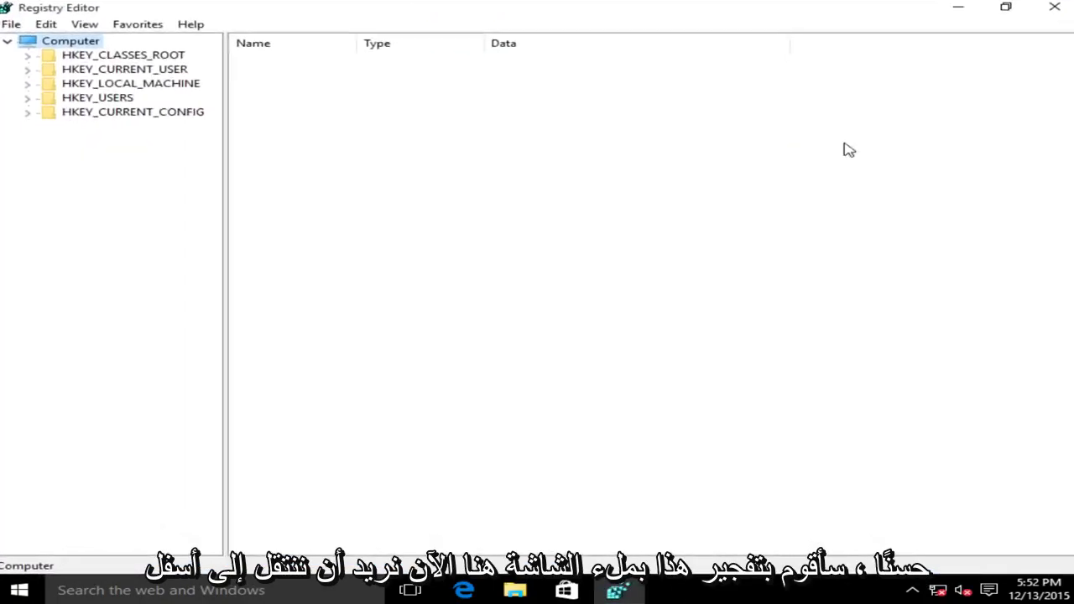
{"action": "left_click", "coordinate": [64, 71]}
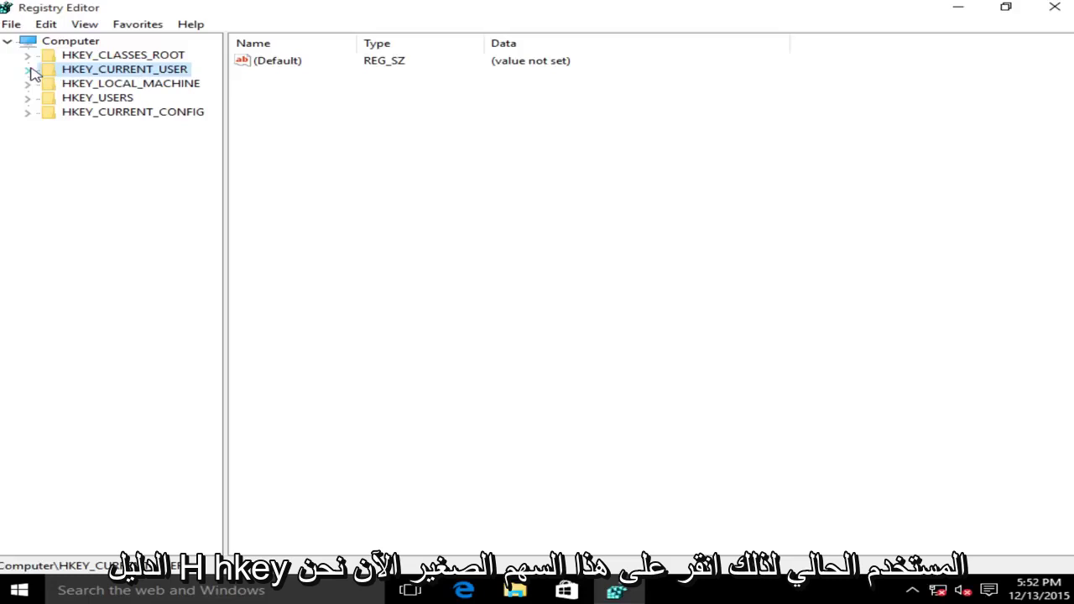
{"action": "left_click", "coordinate": [27, 71]}
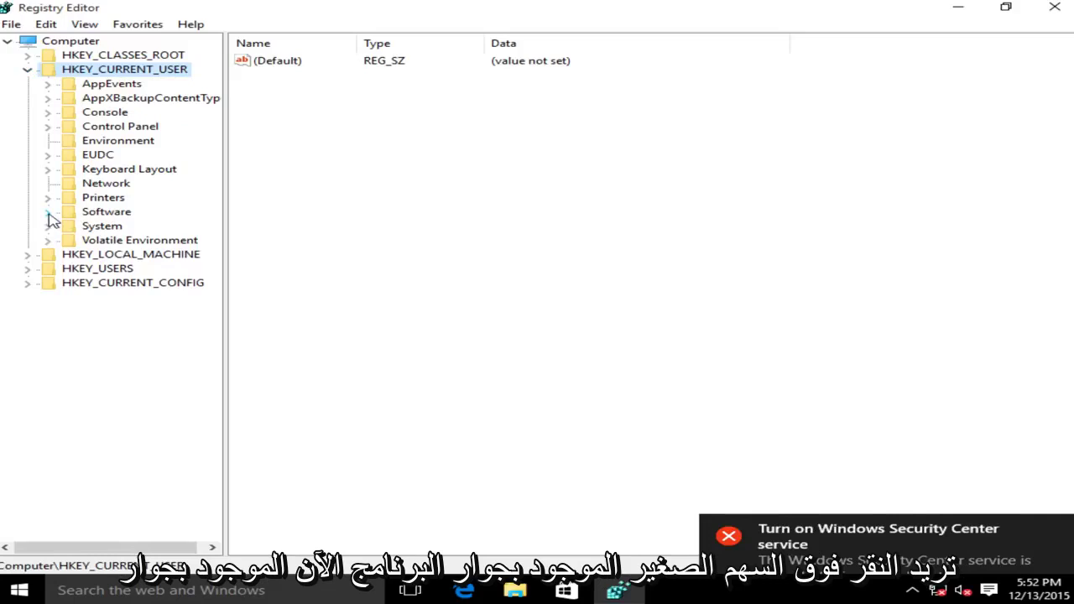
{"action": "left_click", "coordinate": [48, 212]}
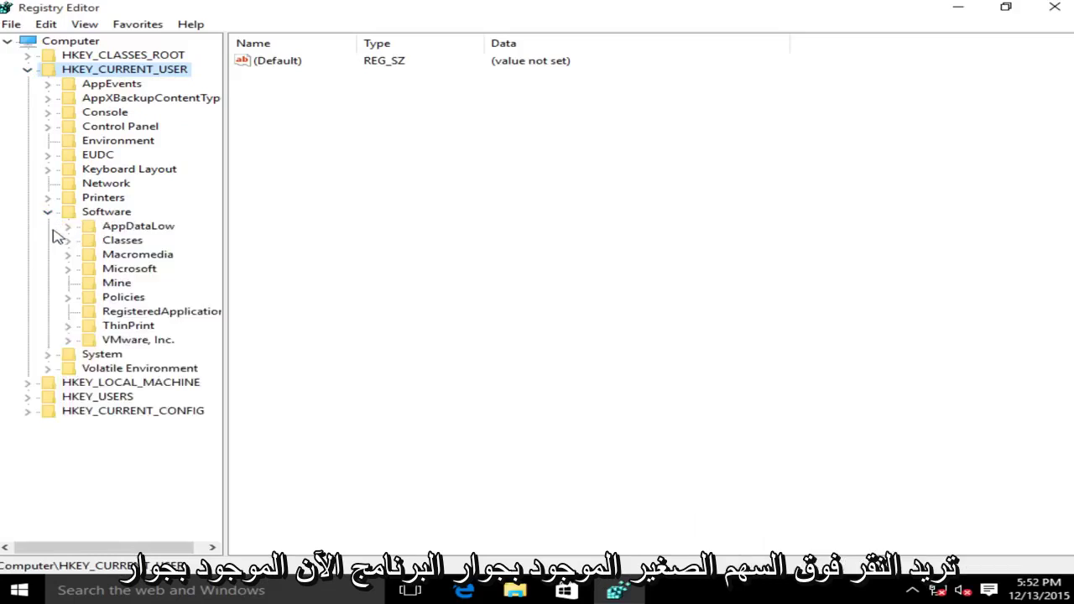
{"action": "left_click", "coordinate": [68, 269]}
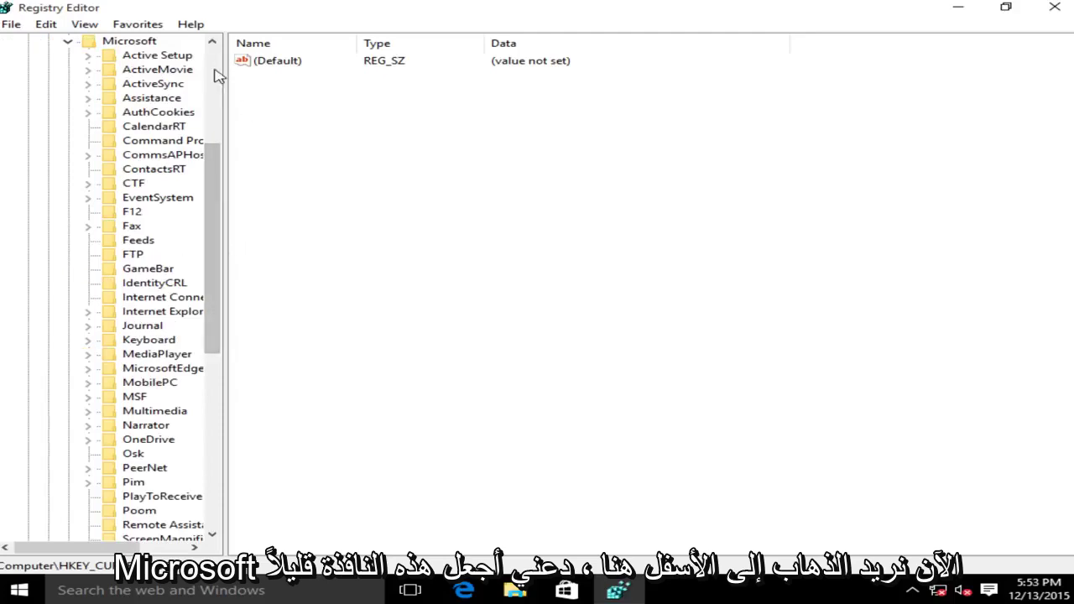
Expand Windows > CurrentVersion and select Internet Settings to list its proxy values.
{"action": "left_click_drag", "start_coordinate": [223, 66], "coordinate": [307, 65]}
{"action": "left_click_drag", "start_coordinate": [288, 214], "coordinate": [297, 357]}
{"action": "left_click", "coordinate": [130, 411]}
{"action": "left_click", "coordinate": [88, 411]}
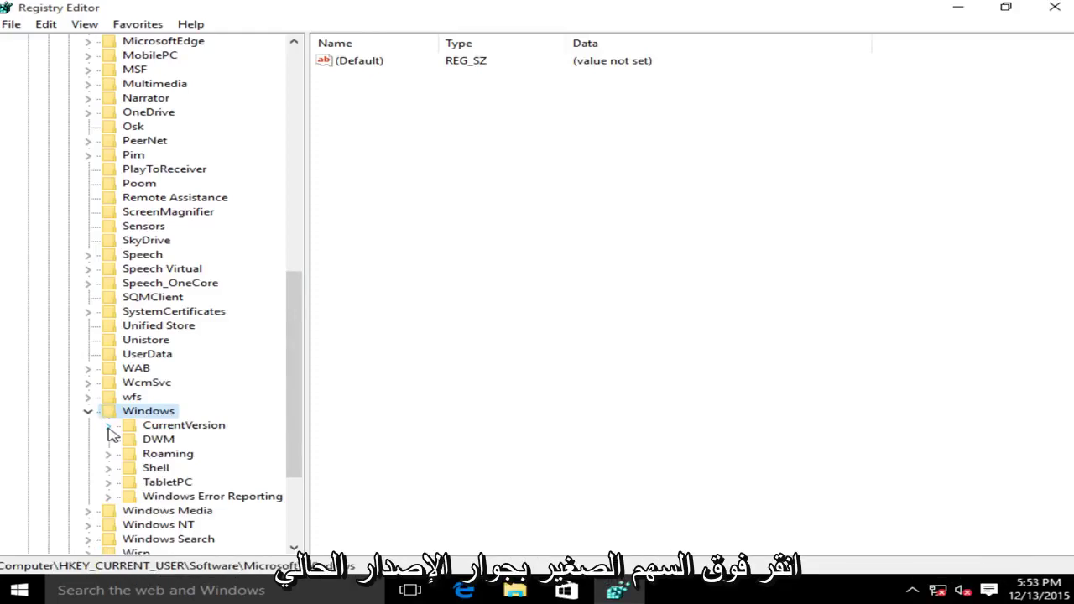
{"action": "left_click", "coordinate": [107, 425]}
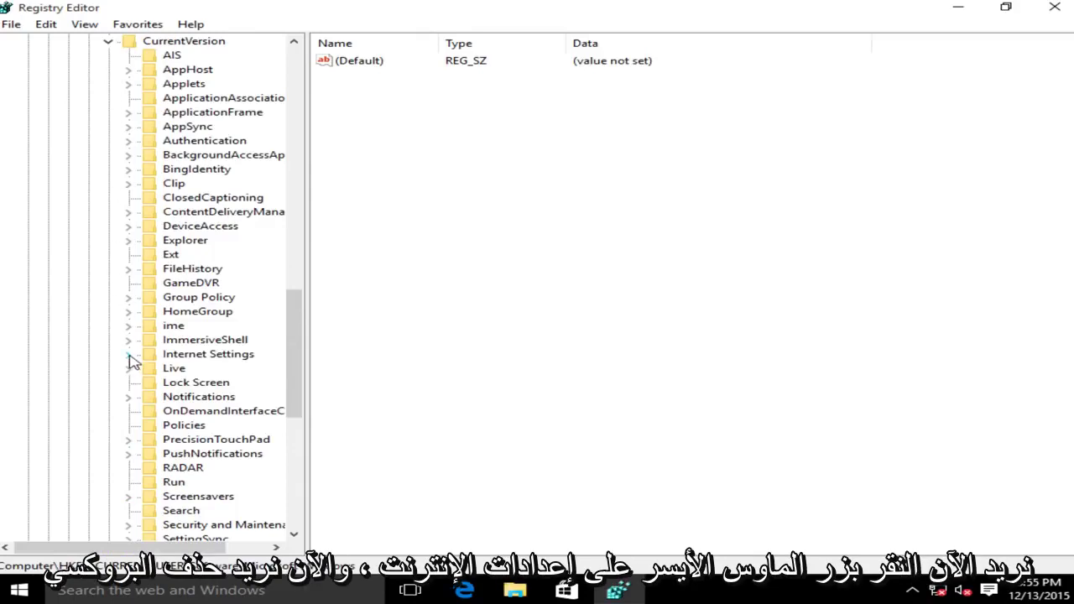
{"action": "left_click", "coordinate": [187, 359]}
Delete the ProxyEnable value from Internet Settings, confirming with Yes.
{"action": "left_click", "coordinate": [348, 168]}
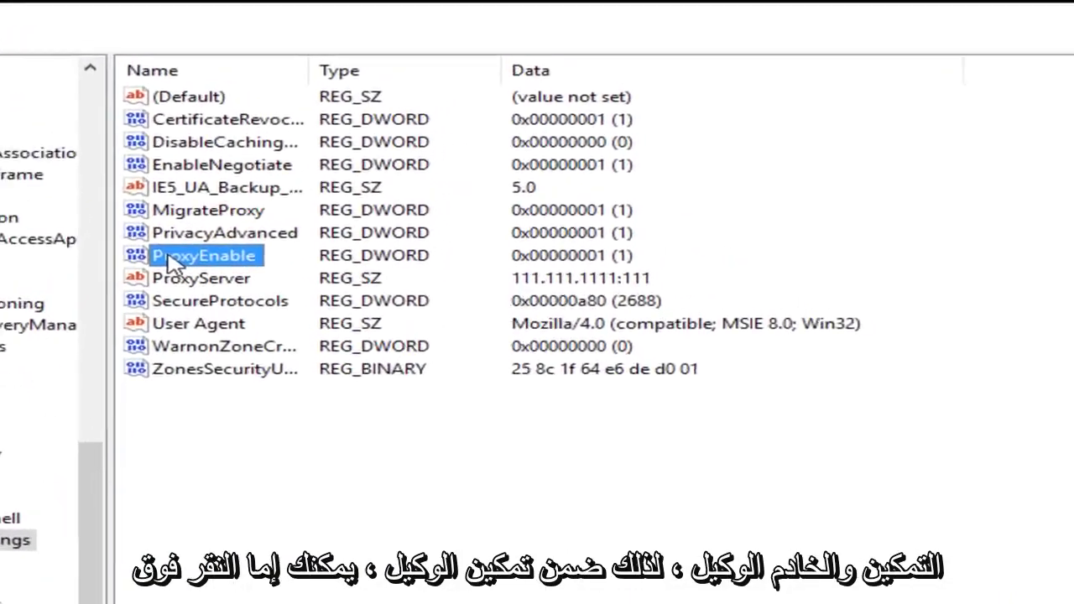
{"action": "left_click", "coordinate": [130, 309]}
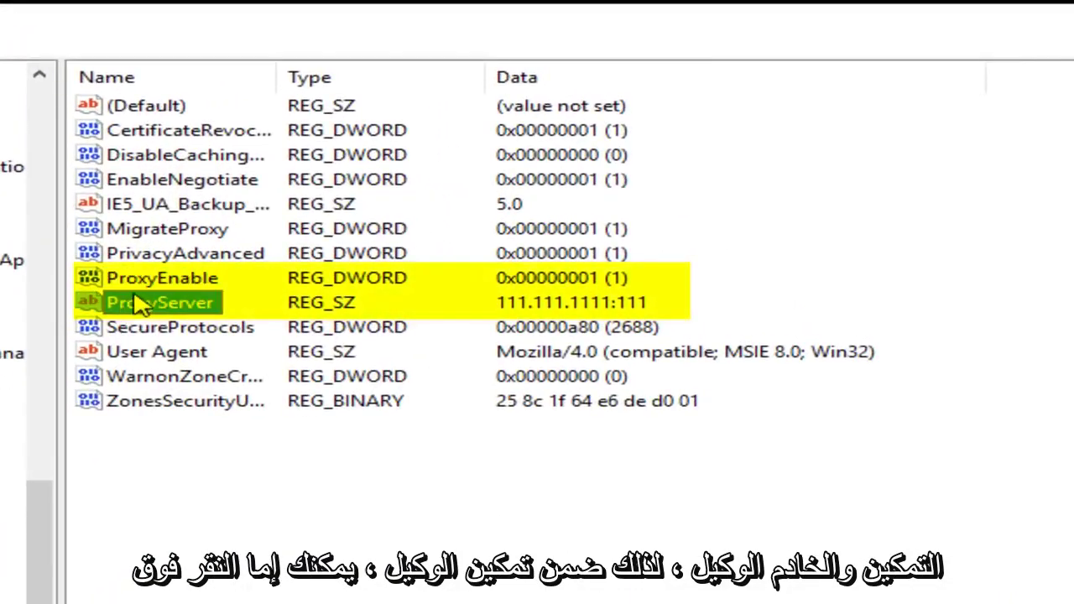
{"action": "left_click", "coordinate": [134, 286]}
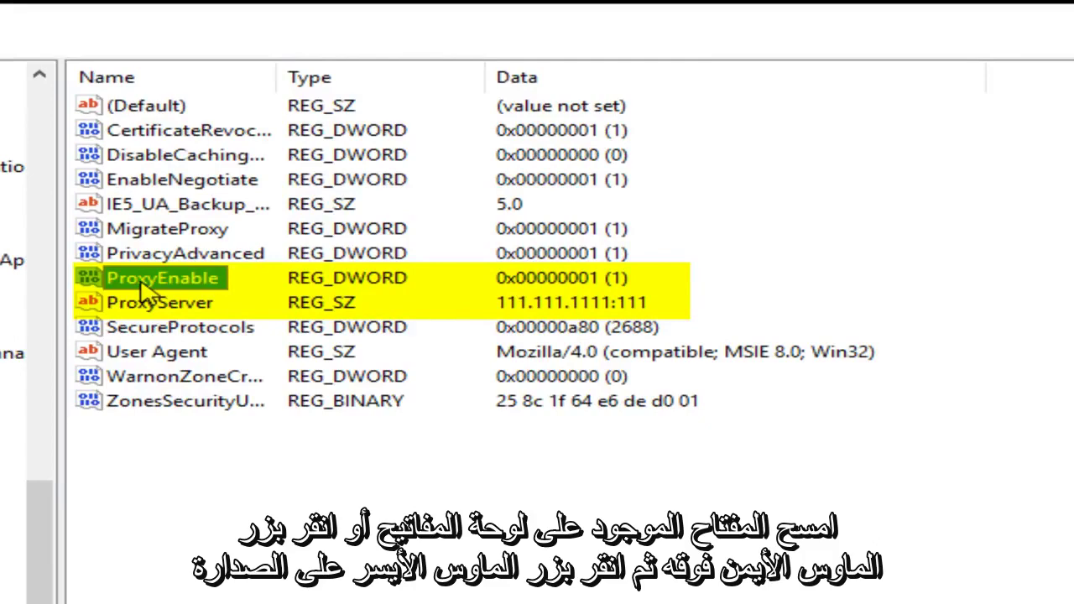
{"action": "right_click", "coordinate": [145, 290]}
{"action": "left_click", "coordinate": [216, 374]}
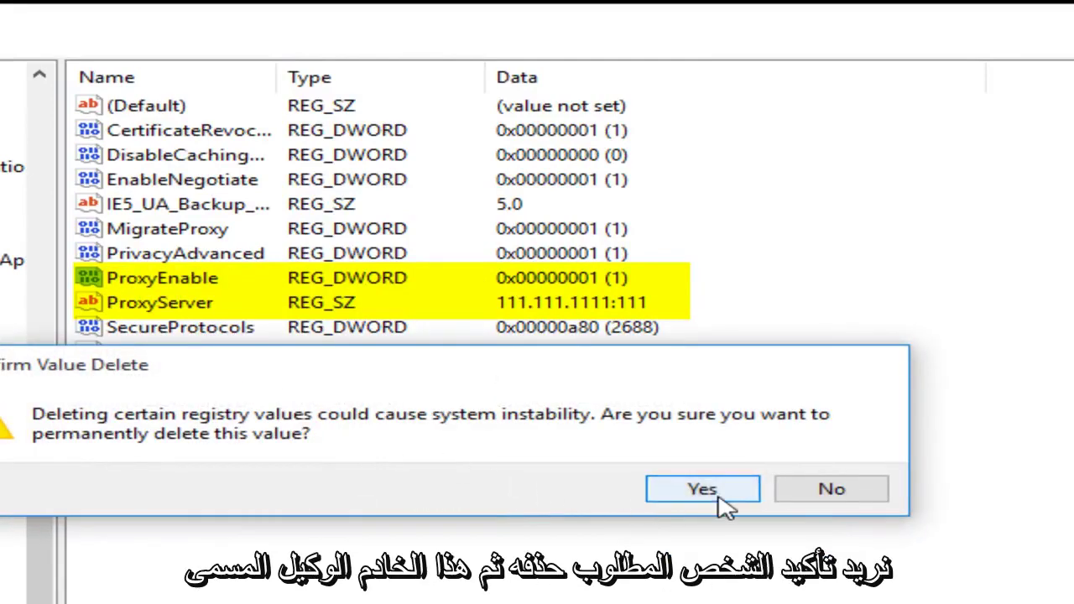
{"action": "left_click", "coordinate": [702, 489]}
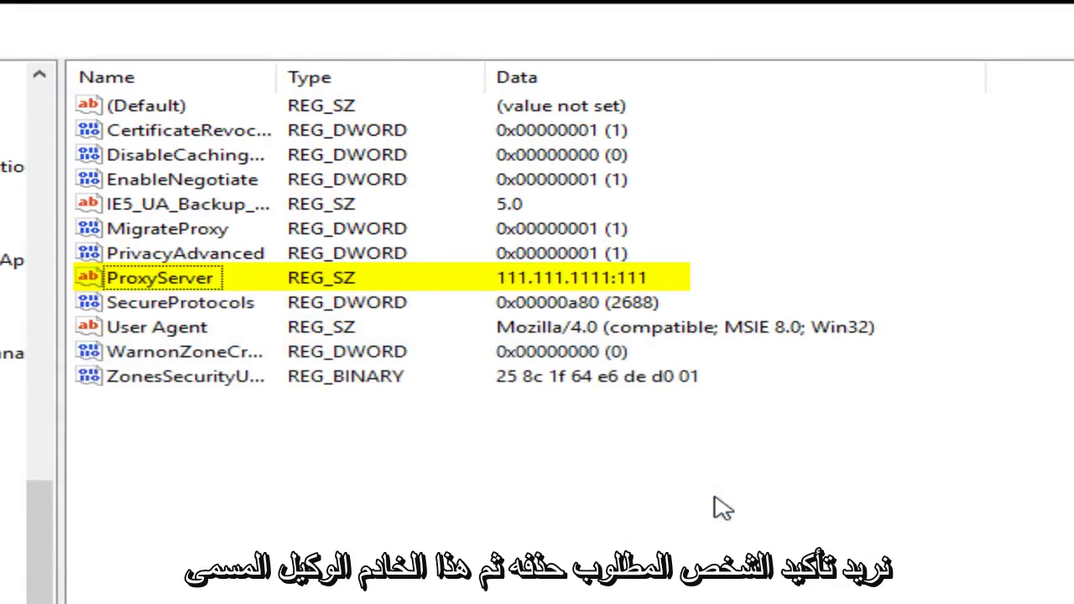
Delete the ProxyServer value (111.111.1111:111), confirming with Yes.
{"action": "left_click", "coordinate": [154, 285]}
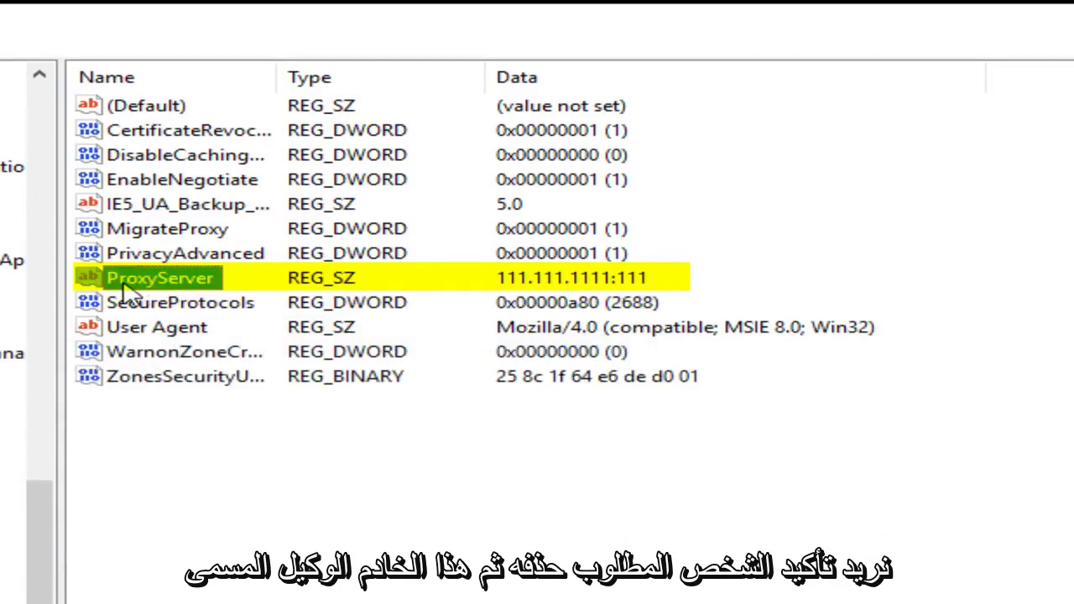
{"action": "right_click", "coordinate": [166, 286]}
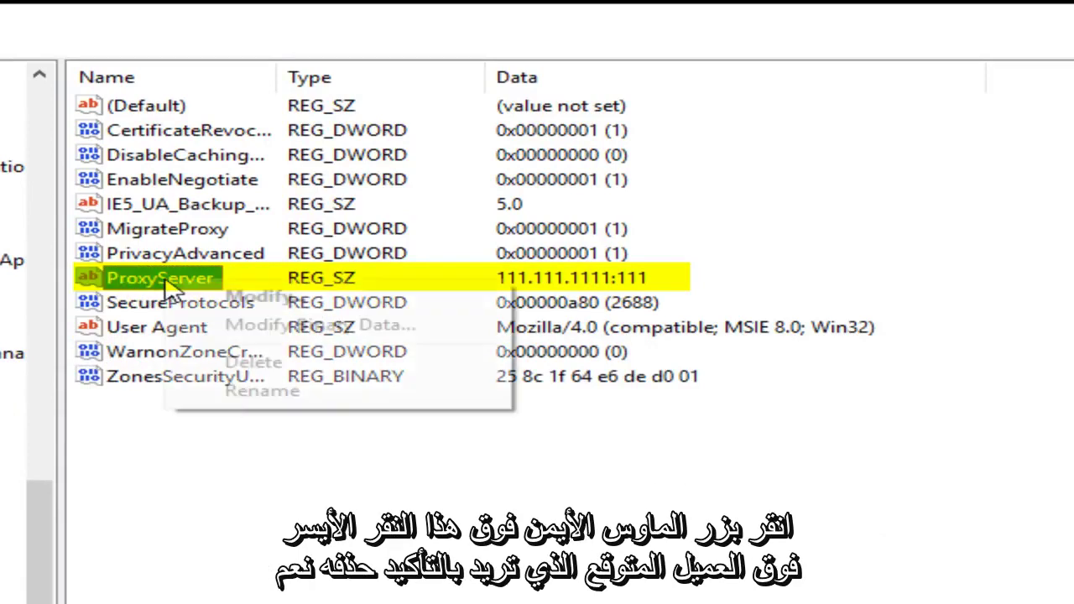
{"action": "left_click", "coordinate": [253, 364]}
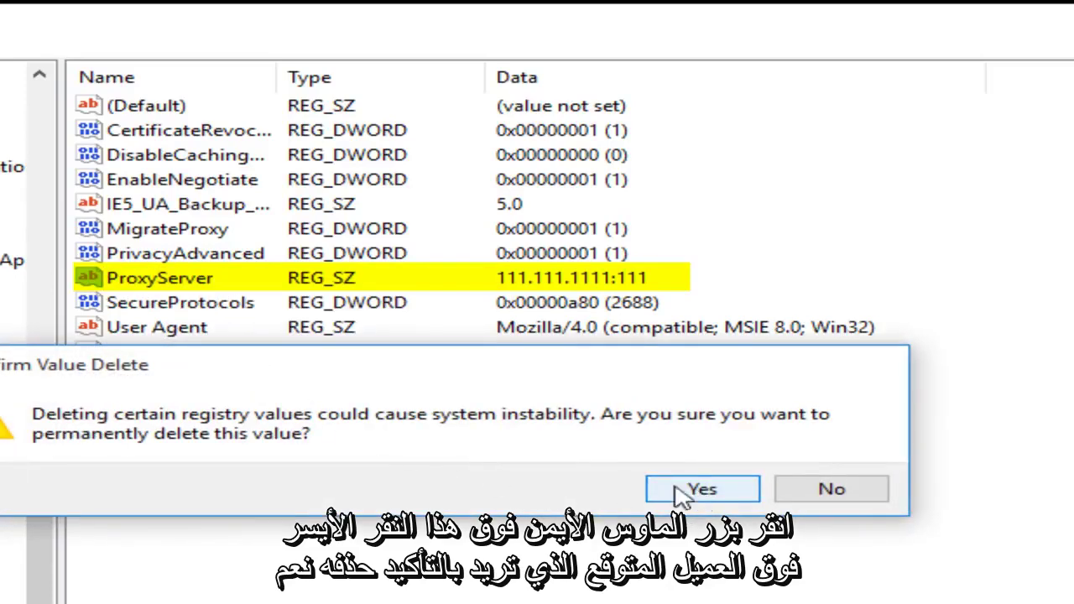
{"action": "left_click", "coordinate": [703, 491]}
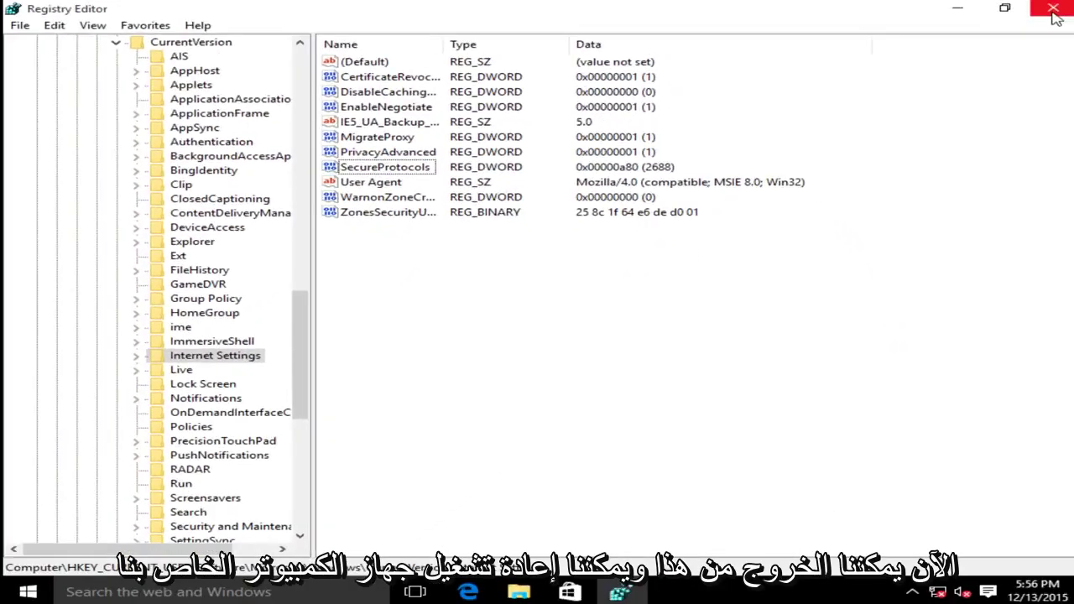
Close Registry Editor and restart Windows from the Start right-click menu.
{"action": "left_click", "coordinate": [1055, 16]}
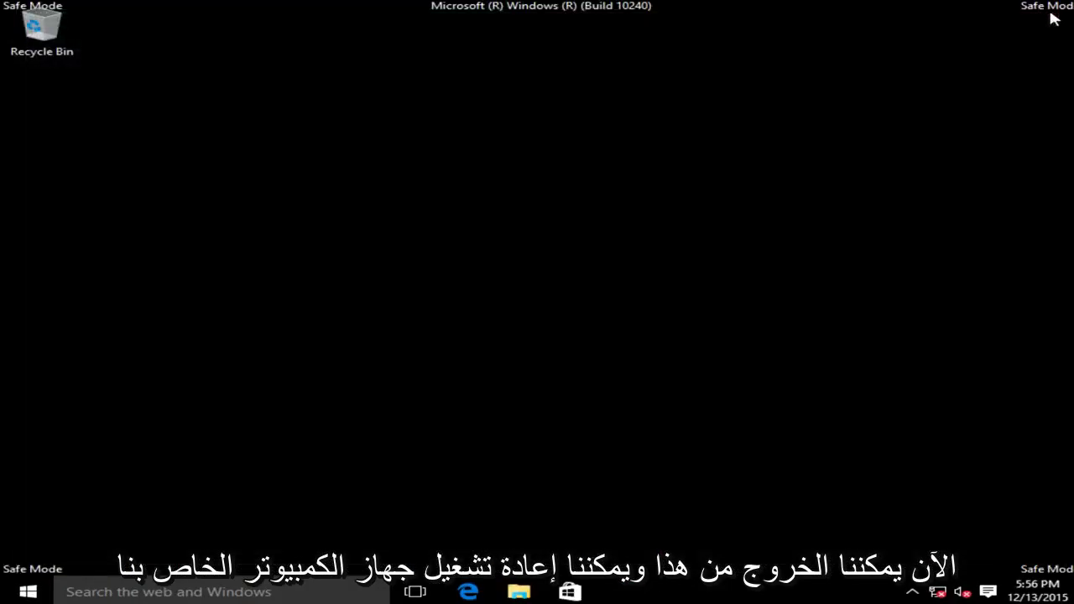
{"action": "right_click", "coordinate": [48, 594]}
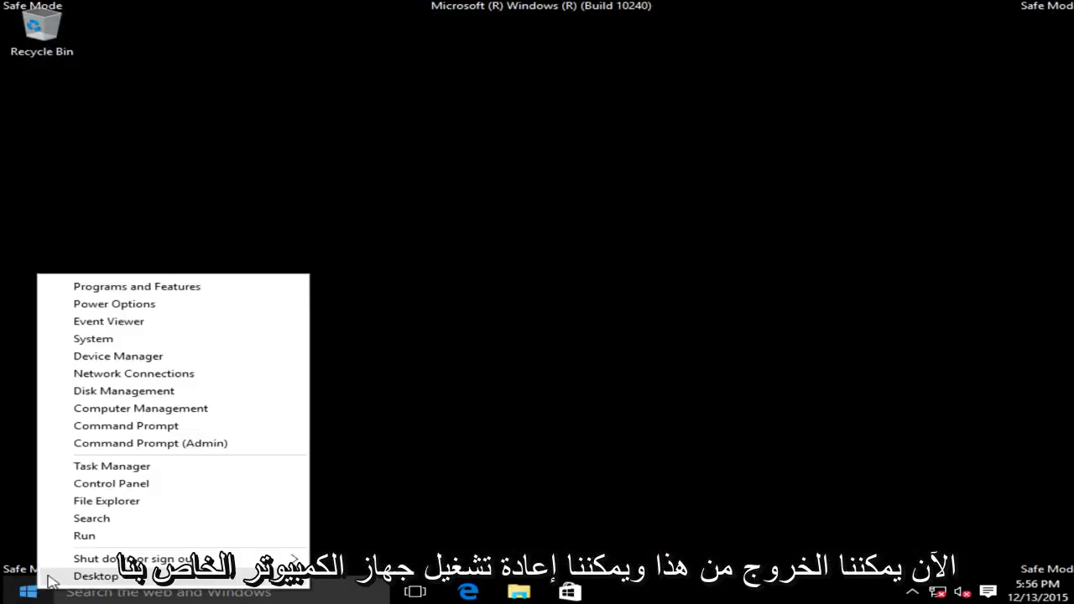
{"action": "mouse_move", "coordinate": [94, 563]}
{"action": "left_click", "coordinate": [360, 593]}
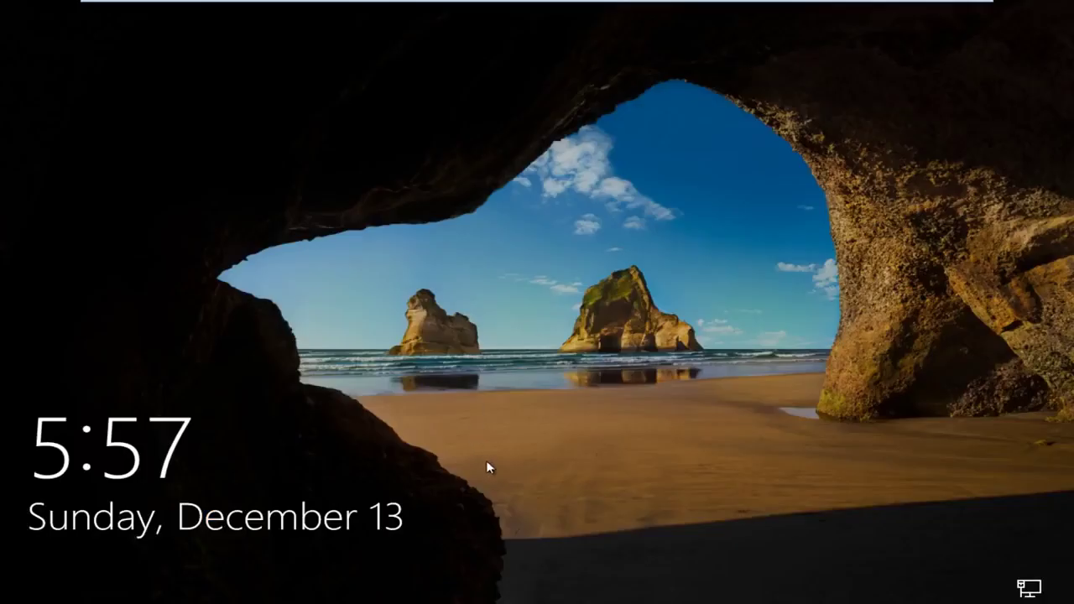
Dismiss the lock screen and sign in with the account password to the normal desktop.
{"action": "left_click_drag", "start_coordinate": [486, 465], "coordinate": [529, 199]}
{"action": "left_click_drag", "start_coordinate": [537, 569], "coordinate": [547, 348]}
{"action": "left_click", "coordinate": [506, 365]}
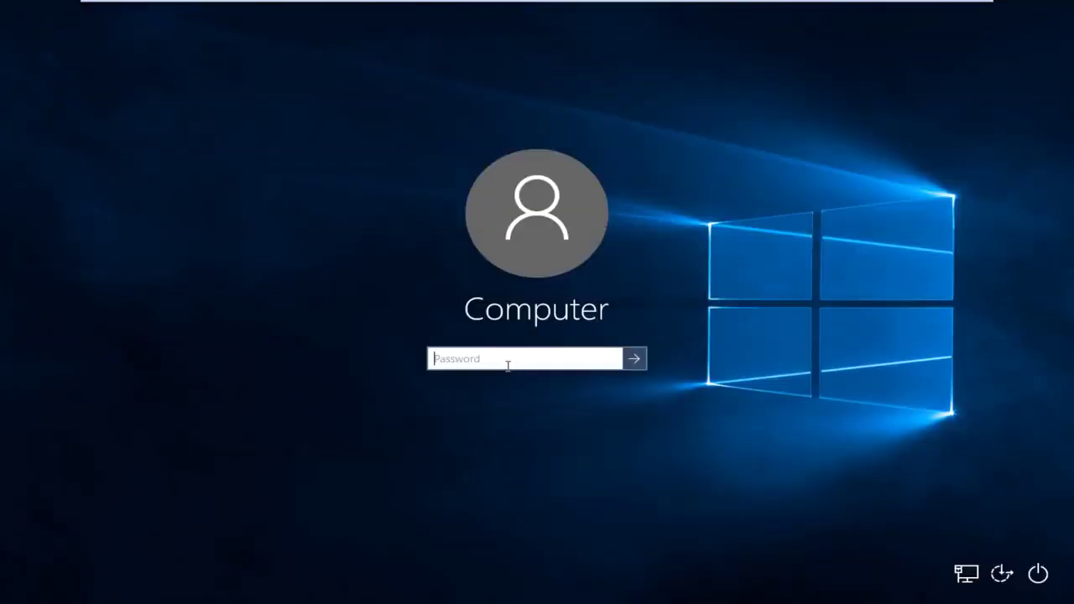
{"action": "type", "text": "•••••••"}
{"action": "key", "text": "Return"}
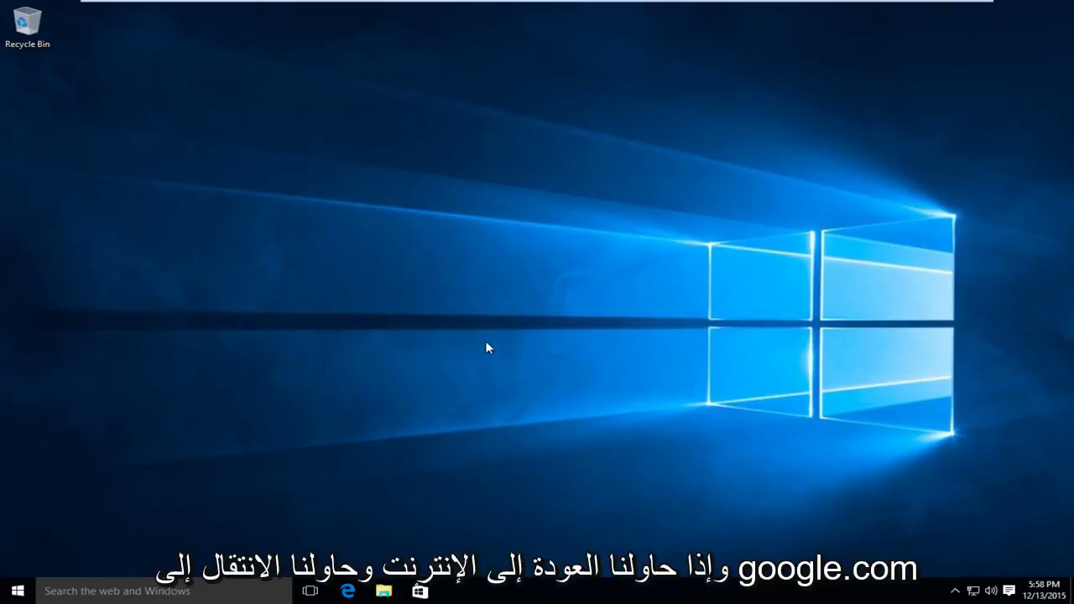
Open Edge and go to google.com to check for the proxy error.
{"action": "left_click", "coordinate": [352, 591]}
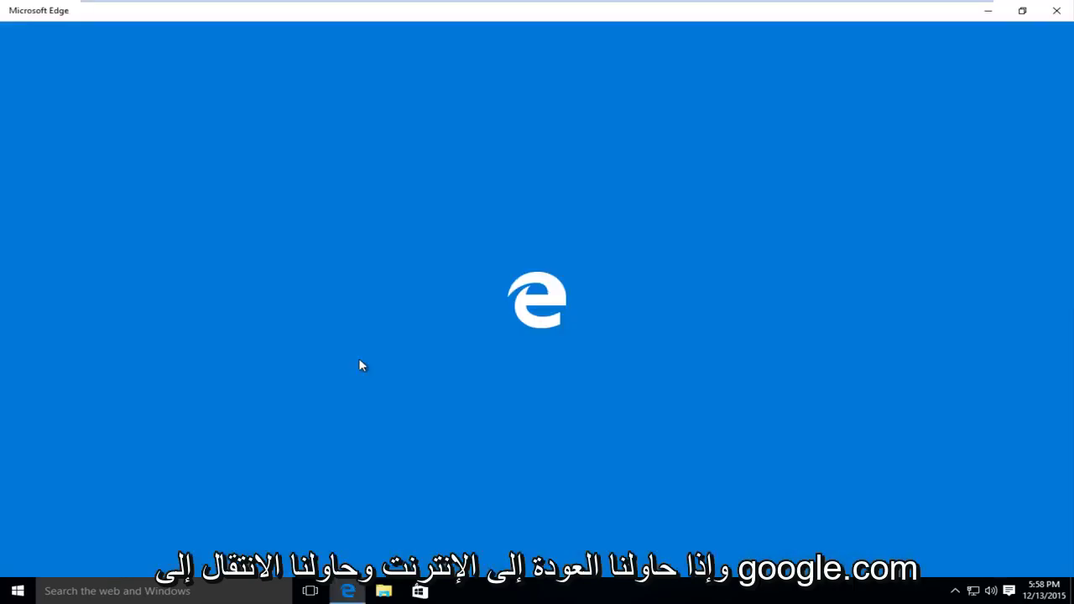
{"action": "type", "text": "goog"}
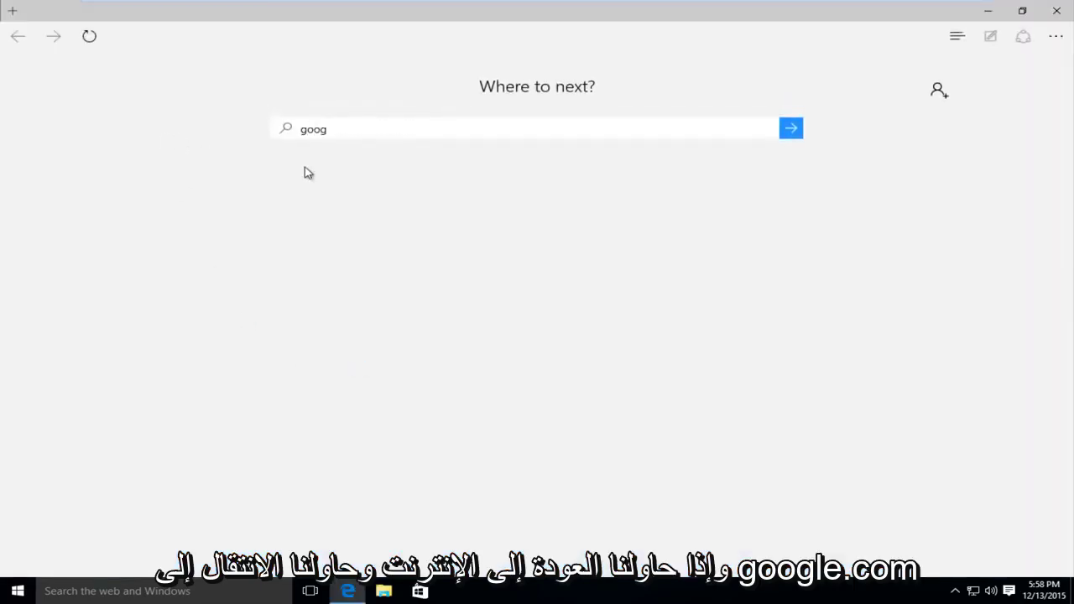
{"action": "type", "text": "le.com"}
{"action": "key", "text": "Return"}
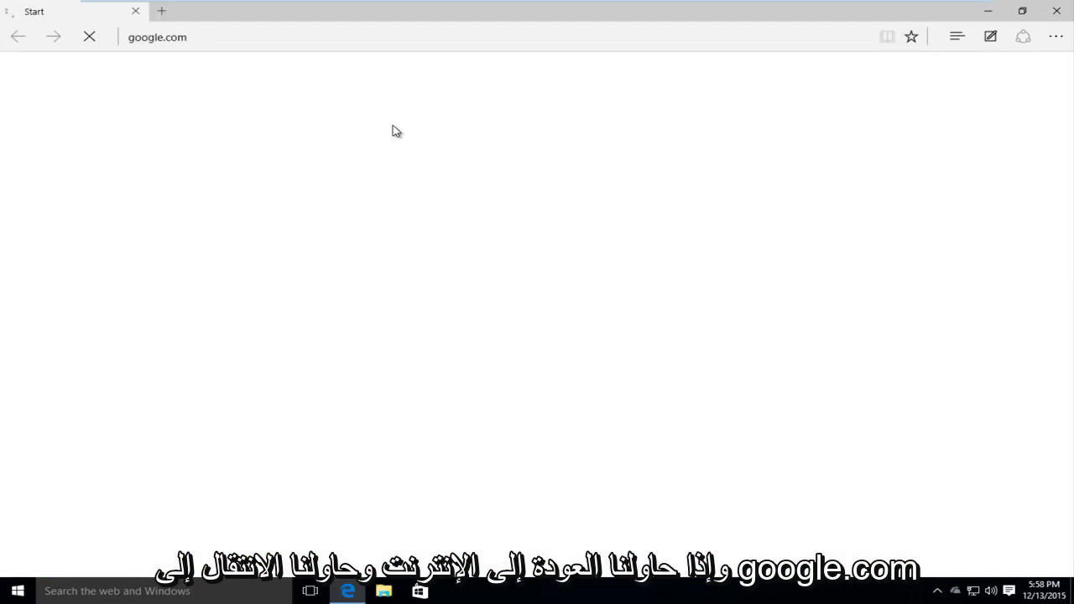